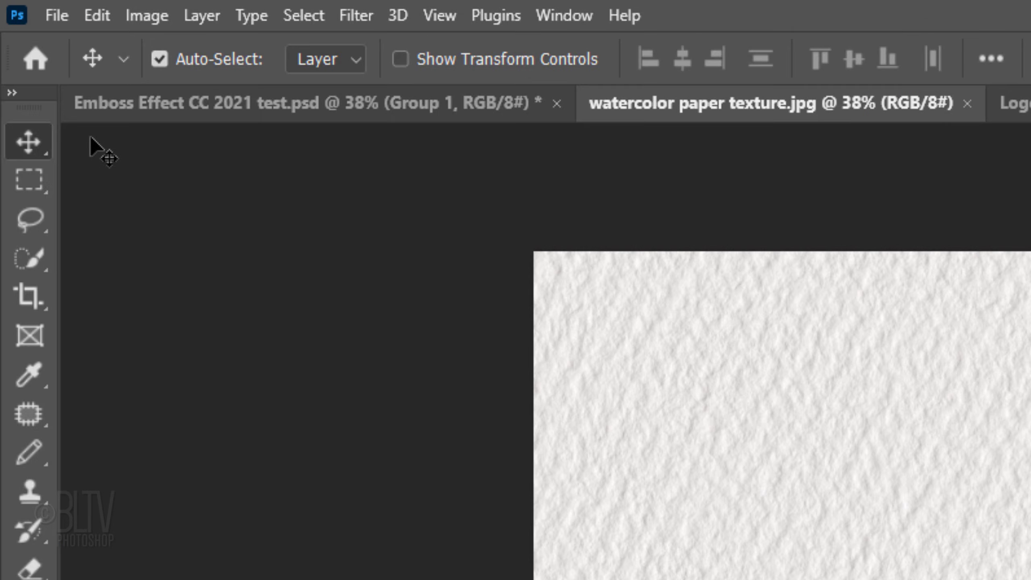
Define the paper texture as the pattern 'watercolor paper texture.jpg', then switch to the Logo.jpg document.
{"action": "left_click", "coordinate": [40, 6]}
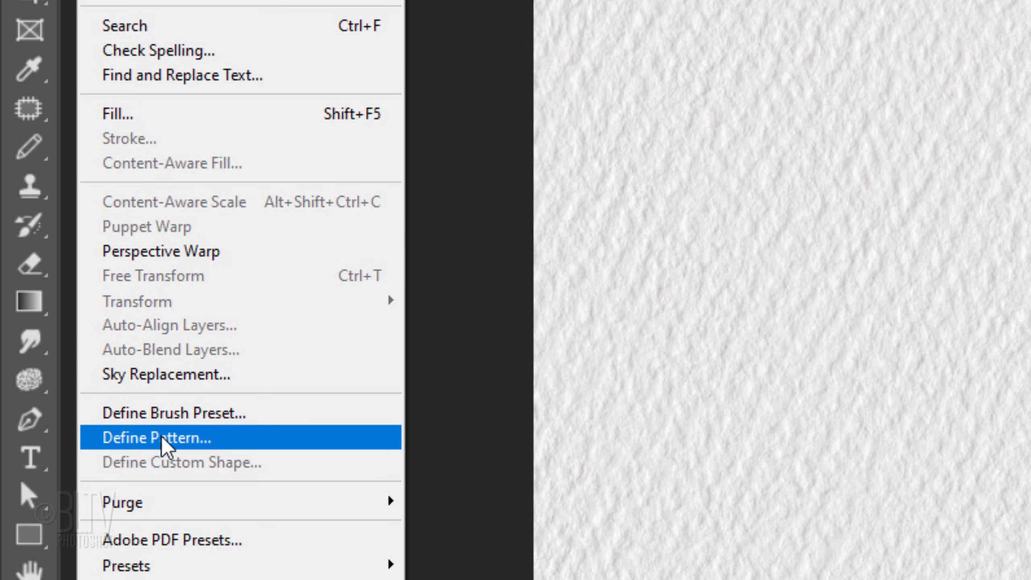
{"action": "left_click", "coordinate": [162, 438]}
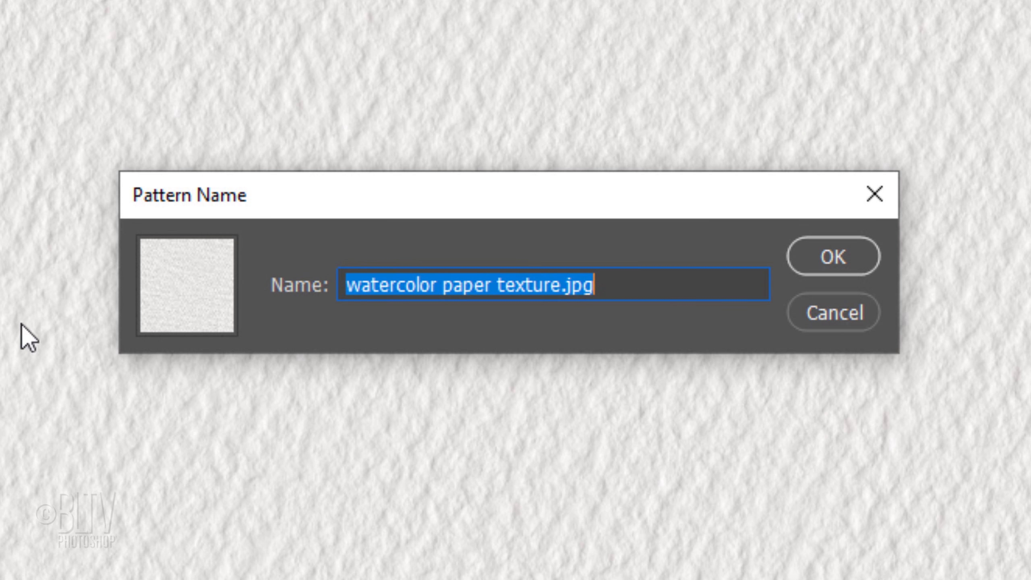
{"action": "left_click", "coordinate": [831, 257]}
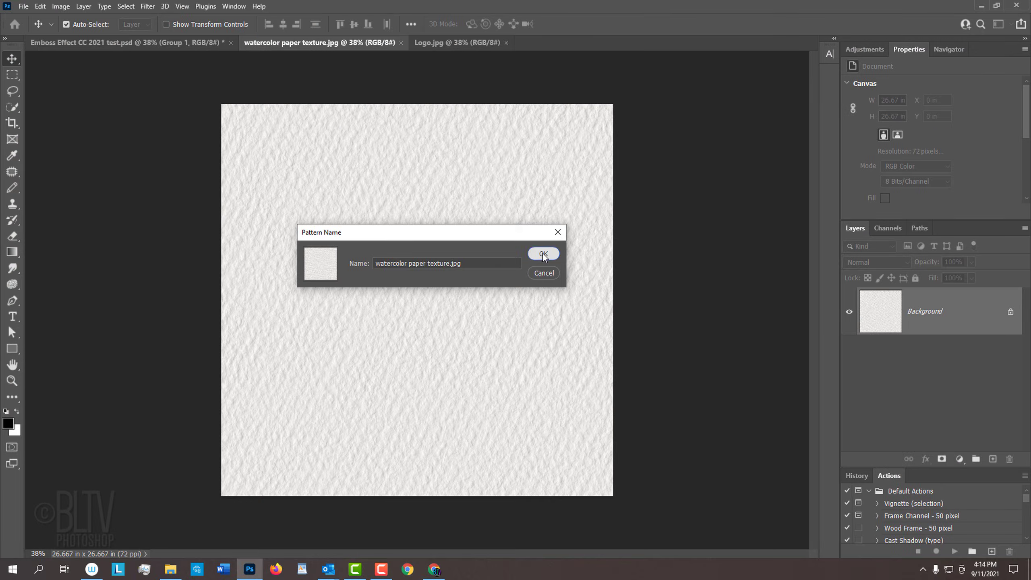
{"action": "left_click", "coordinate": [467, 42]}
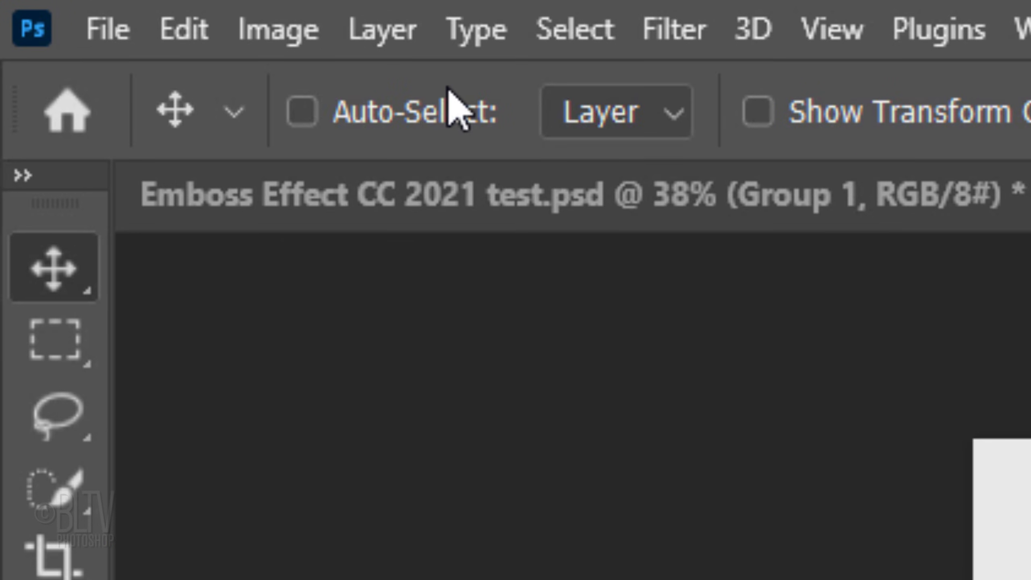
{"action": "left_click", "coordinate": [61, 7]}
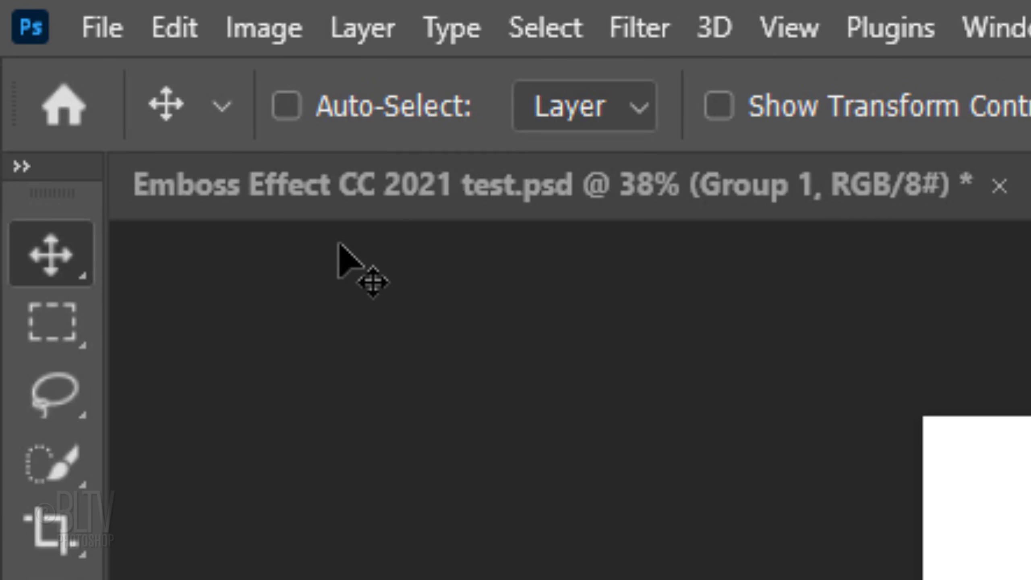
{"action": "left_click", "coordinate": [60, 7]}
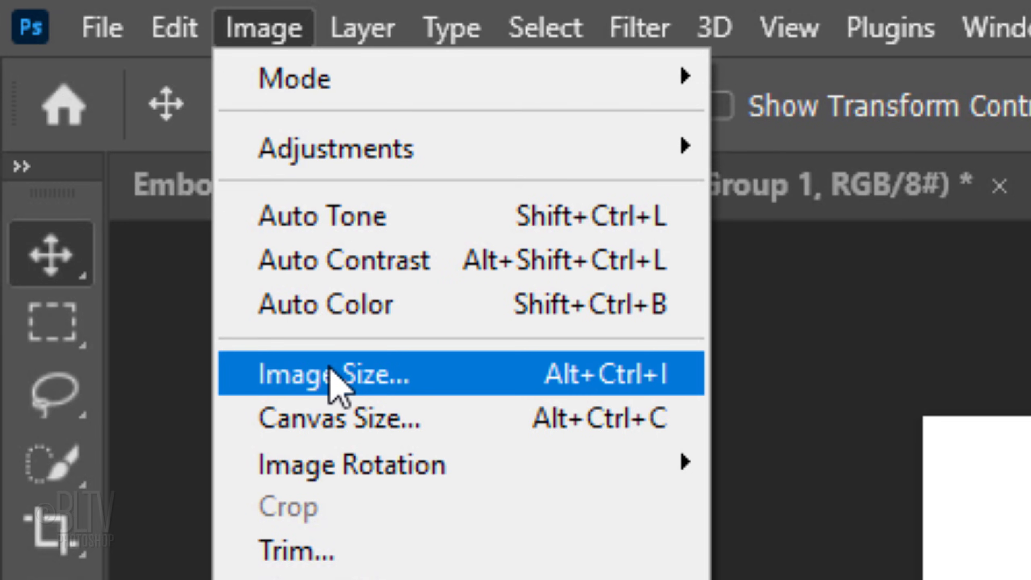
{"action": "left_click", "coordinate": [331, 370]}
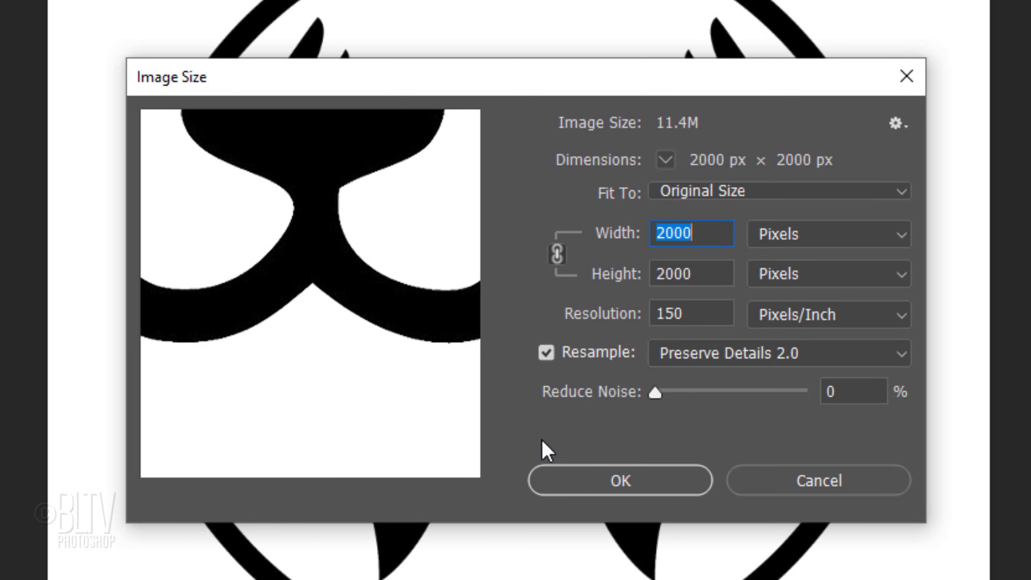
{"action": "left_click", "coordinate": [610, 480]}
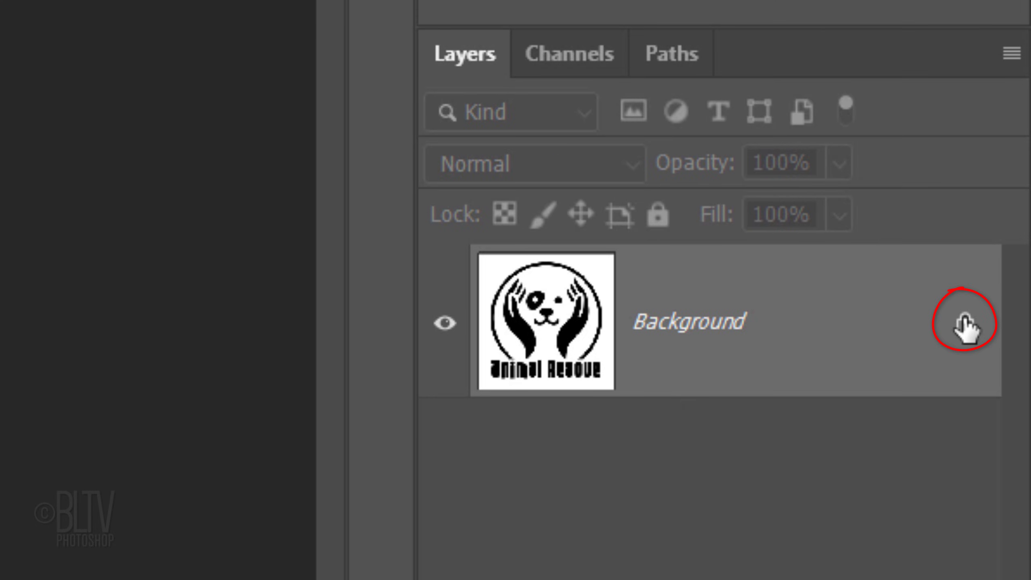
Unlock the Background as Layer 0 and load the RGB channel's luminosity as a selection to remove the white.
{"action": "left_click", "coordinate": [966, 324]}
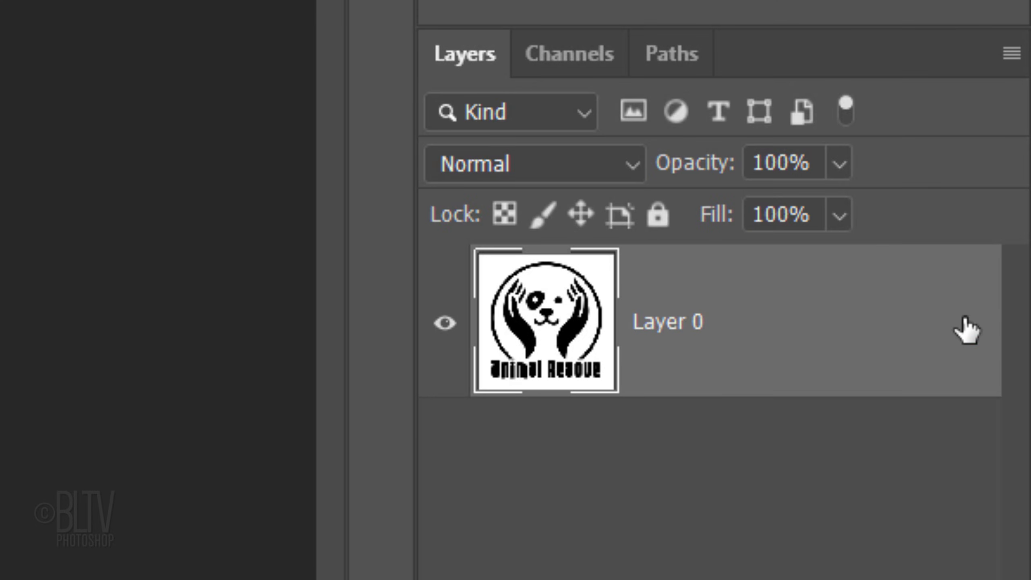
{"action": "left_click", "coordinate": [573, 59]}
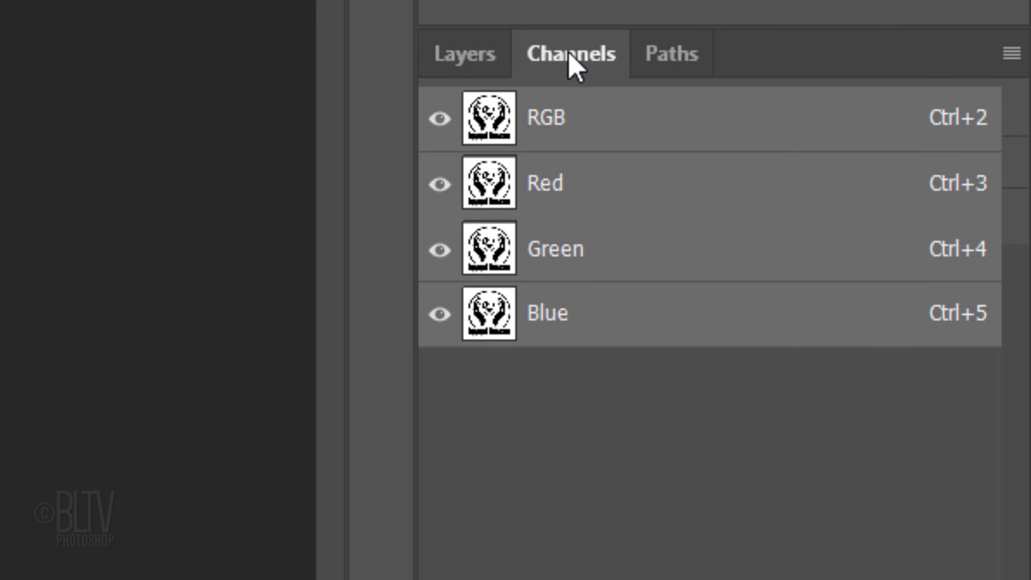
{"action": "left_click", "coordinate": [491, 130], "text": "ctrl"}
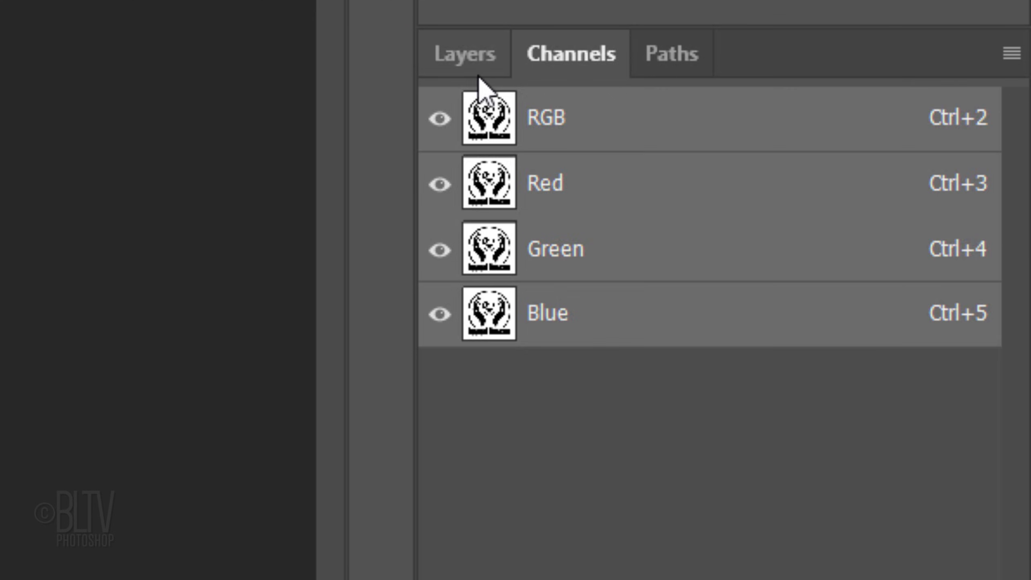
{"action": "left_click", "coordinate": [467, 62]}
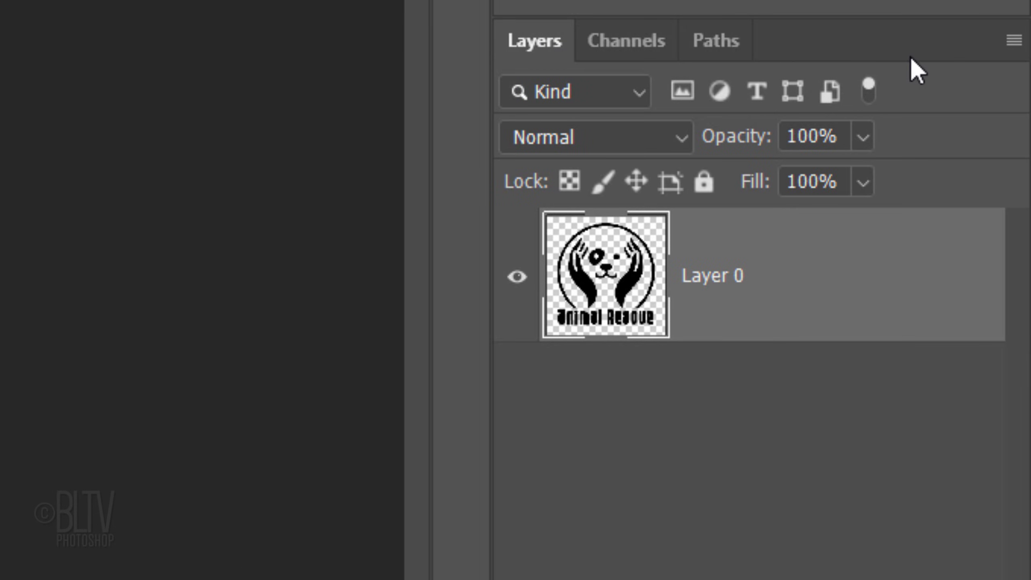
Convert Layer 0 to a smart object and add a white-filled Layer 1 beneath it.
{"action": "left_click", "coordinate": [1010, 42]}
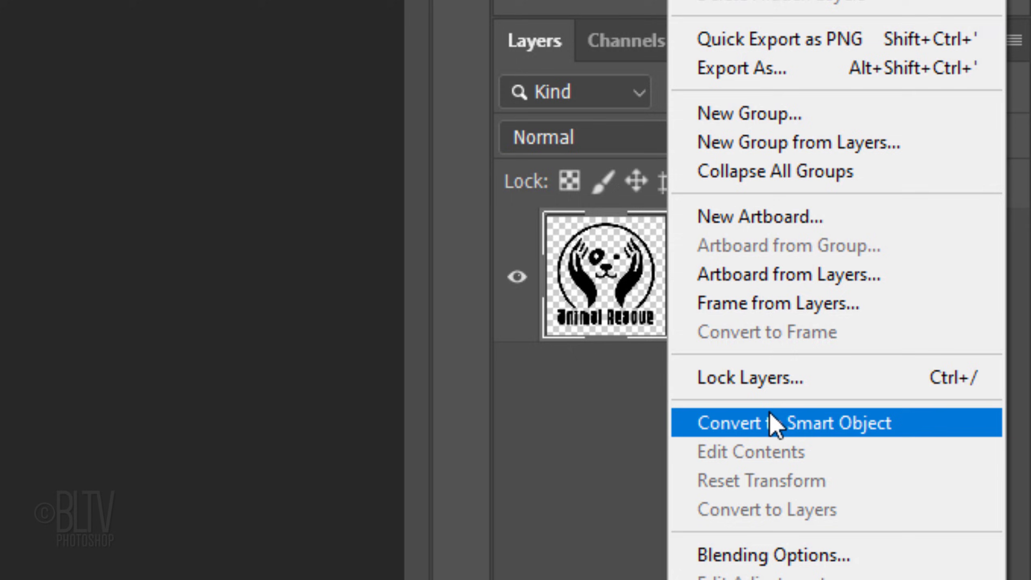
{"action": "left_click", "coordinate": [769, 411]}
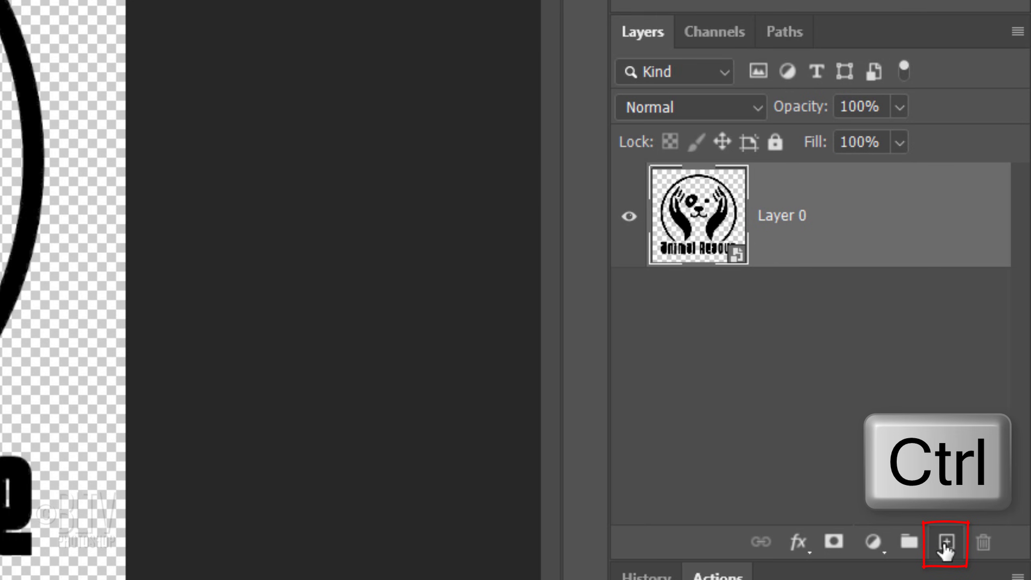
{"action": "left_click", "coordinate": [946, 544], "text": "ctrl"}
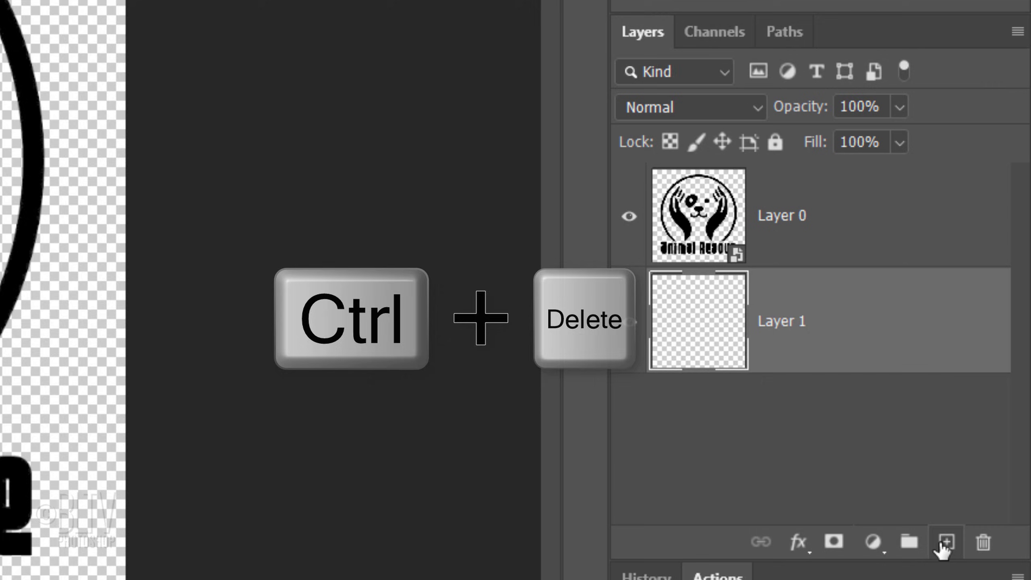
{"action": "key", "text": "ctrl+Delete"}
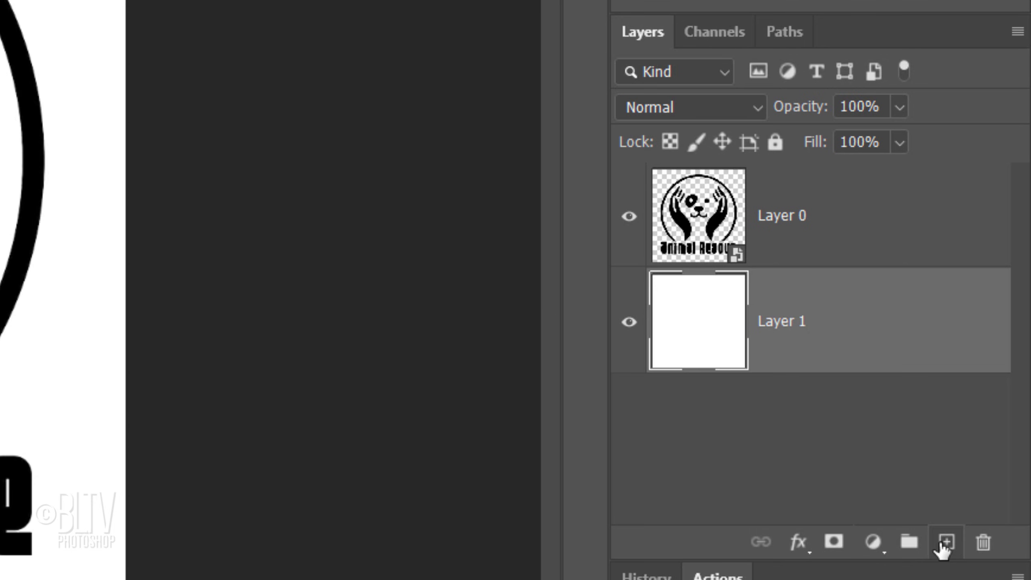
Give Layer 1 a Pattern Overlay using 'watercolor paper texture.jpg' at 100% scale.
{"action": "double_click", "coordinate": [704, 327]}
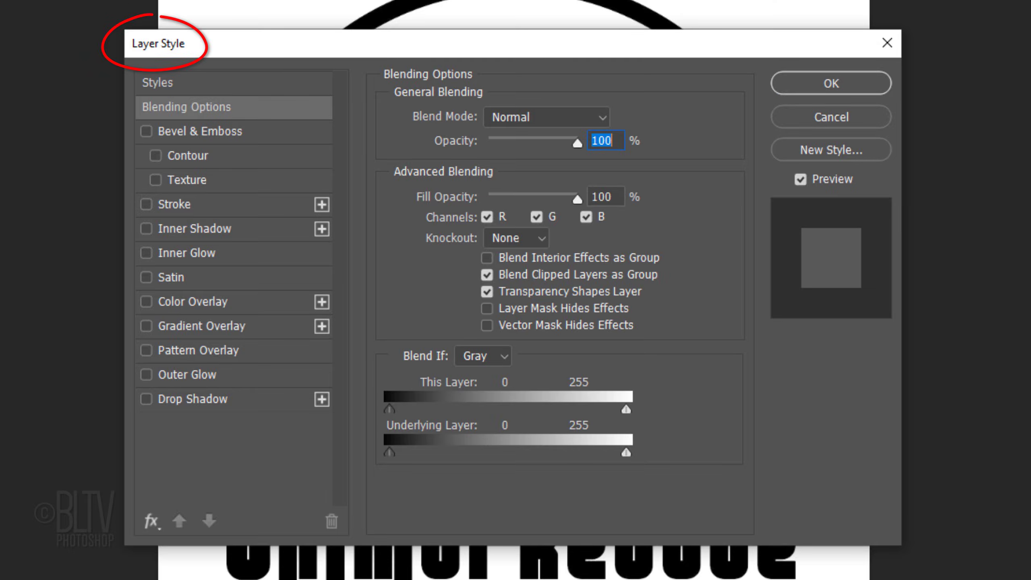
{"action": "left_click", "coordinate": [211, 351]}
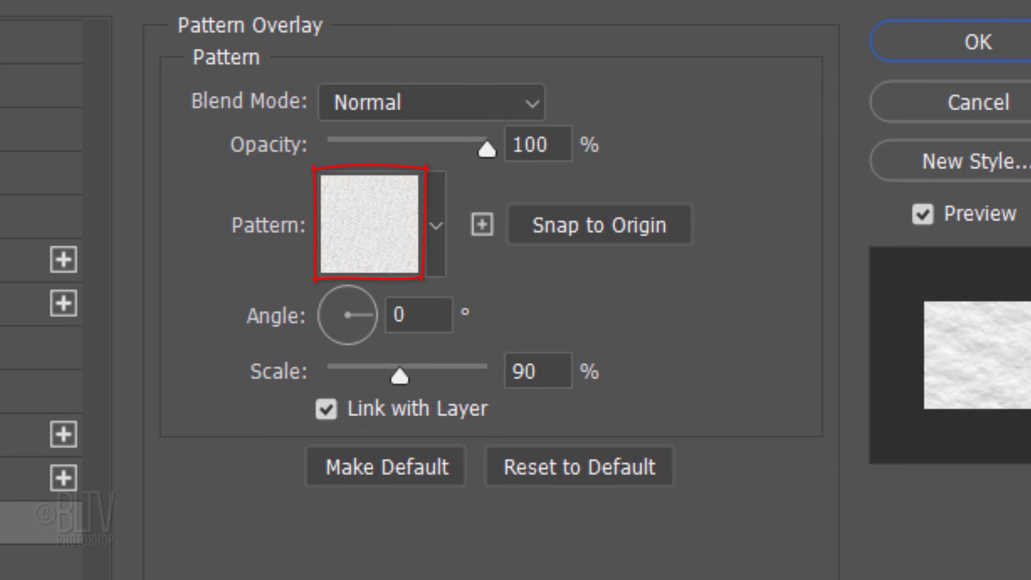
{"action": "left_click", "coordinate": [436, 228]}
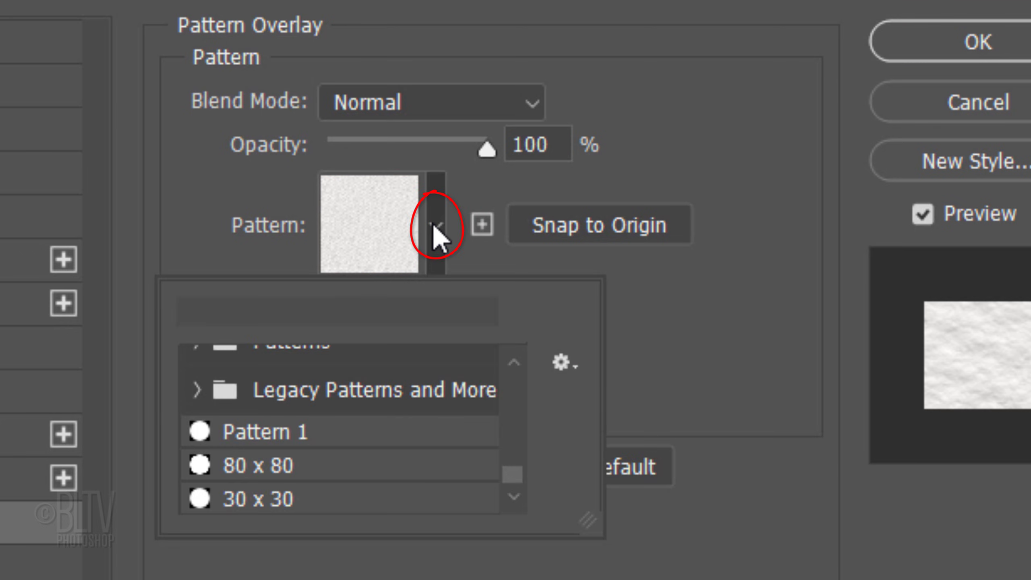
{"action": "scroll", "coordinate": [513, 480], "scroll_direction": "down", "scroll_amount": 1}
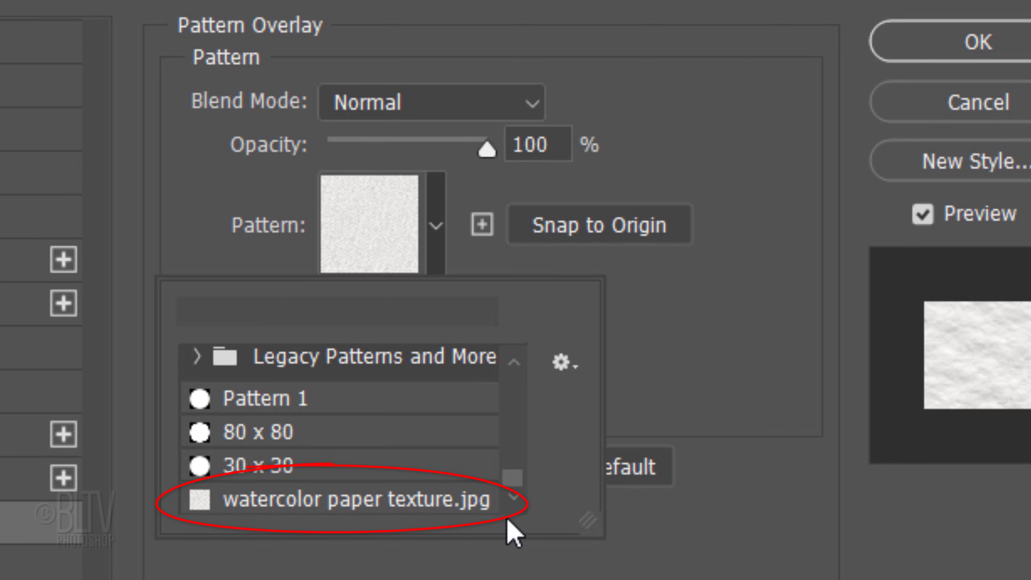
{"action": "left_click", "coordinate": [309, 500]}
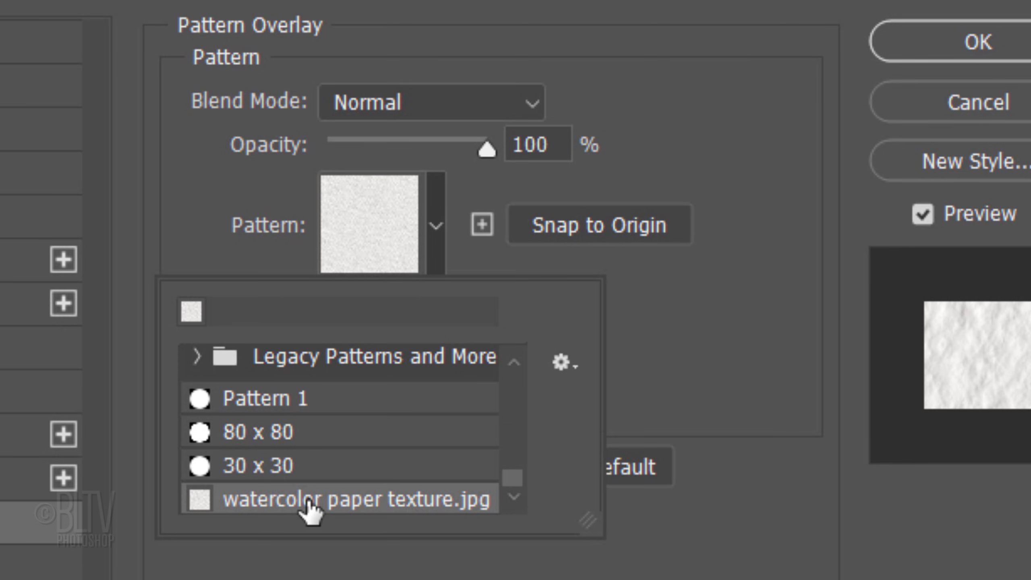
{"action": "left_click", "coordinate": [735, 504]}
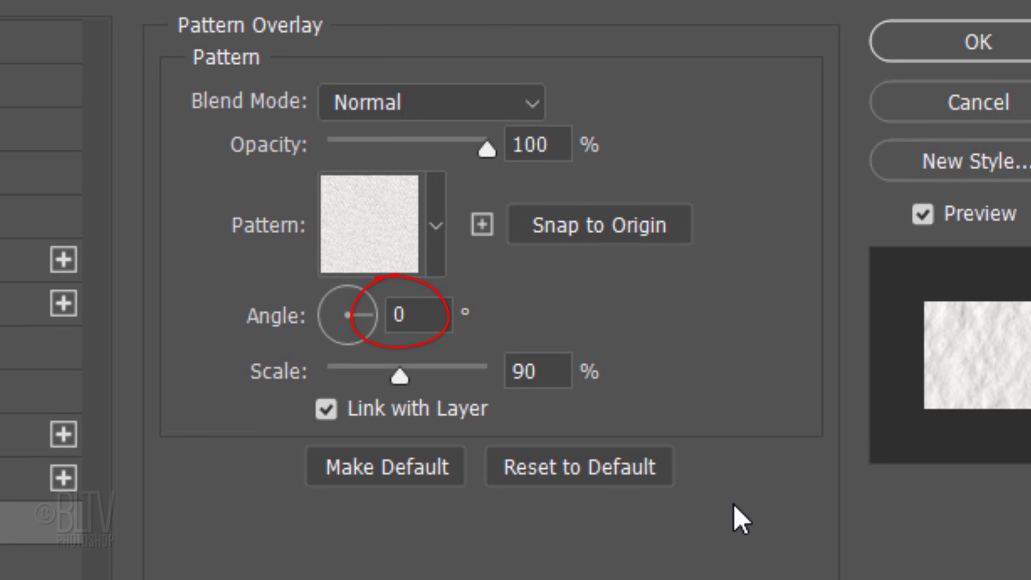
{"action": "double_click", "coordinate": [552, 371]}
{"action": "type", "text": "100"}
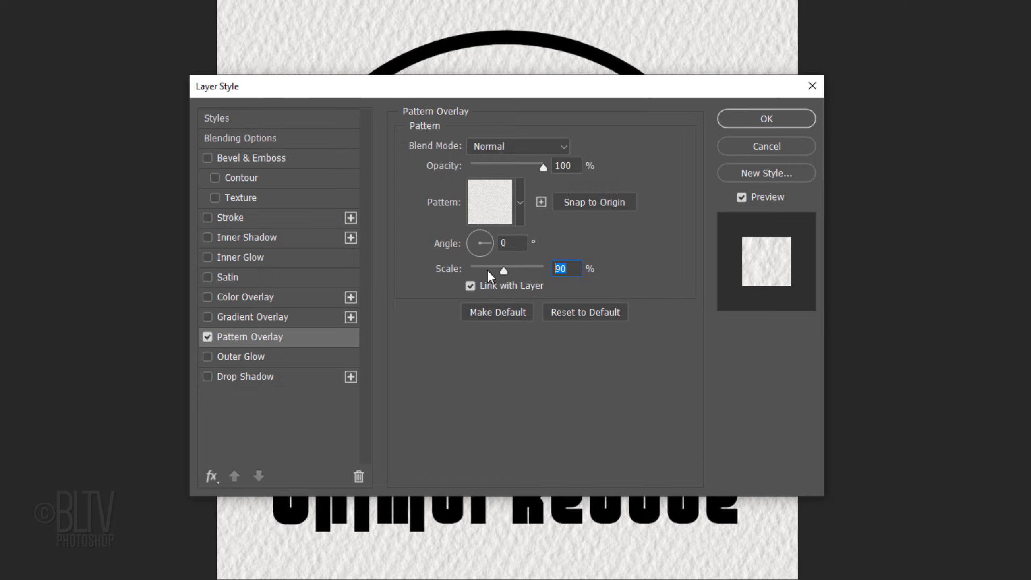
{"action": "left_click", "coordinate": [765, 119]}
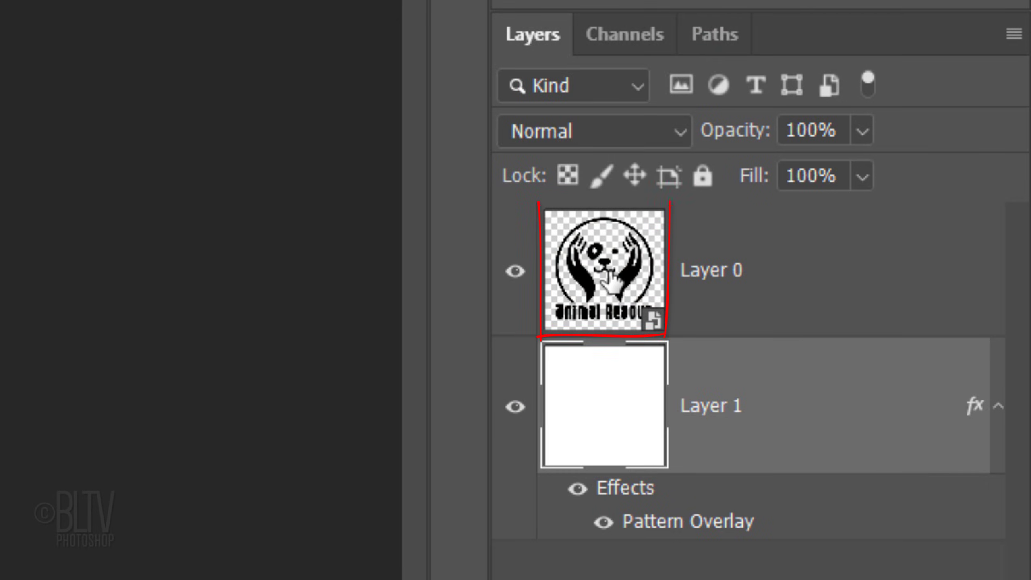
Set the Fill of logo layer Layer 0 to 0%.
{"action": "left_click", "coordinate": [608, 276]}
{"action": "left_click", "coordinate": [862, 176]}
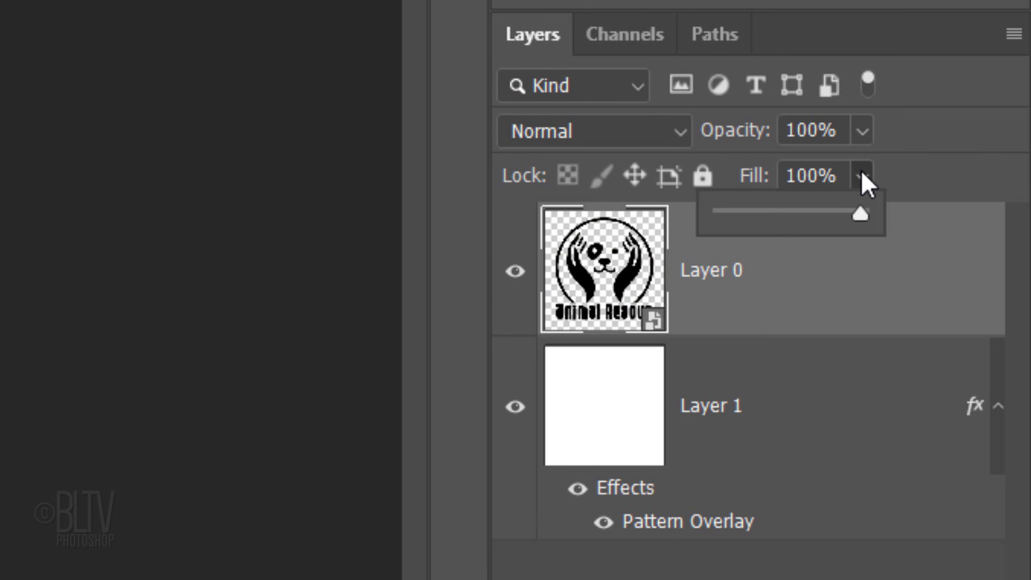
{"action": "left_click_drag", "start_coordinate": [868, 211], "coordinate": [603, 230]}
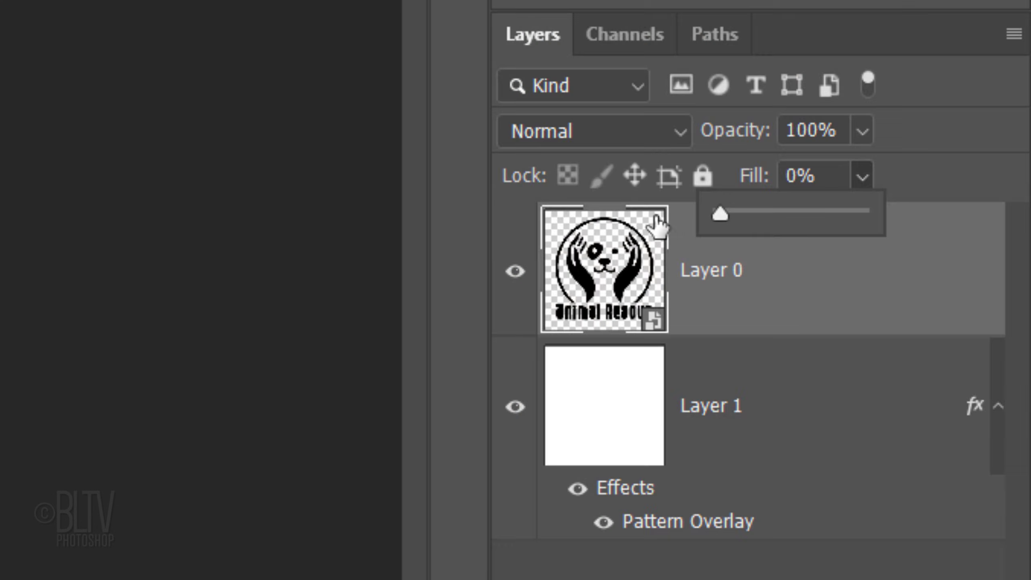
{"action": "left_click", "coordinate": [852, 283]}
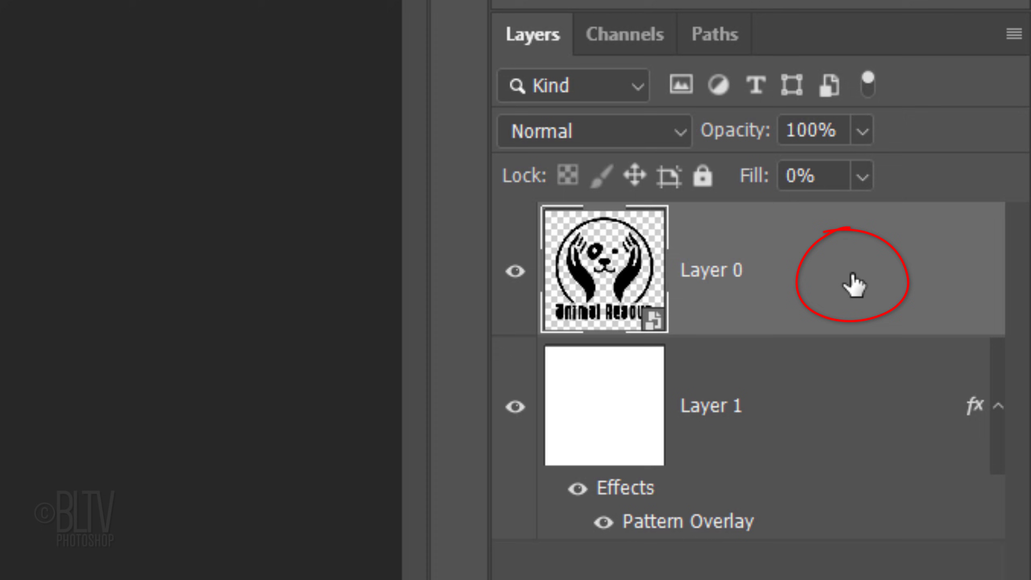
Add a Bevel & Emboss to Layer 0: Inner Bevel, Smooth, depth 200%, Down, size 24, soften 16.
{"action": "double_click", "coordinate": [855, 286]}
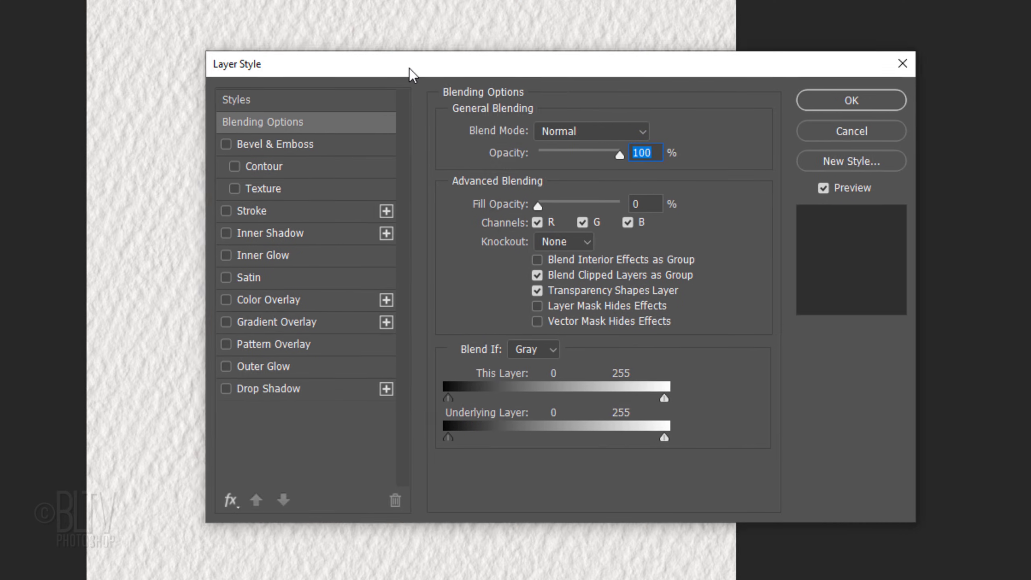
{"action": "left_click_drag", "start_coordinate": [409, 69], "coordinate": [470, 71]}
{"action": "left_click", "coordinate": [325, 148]}
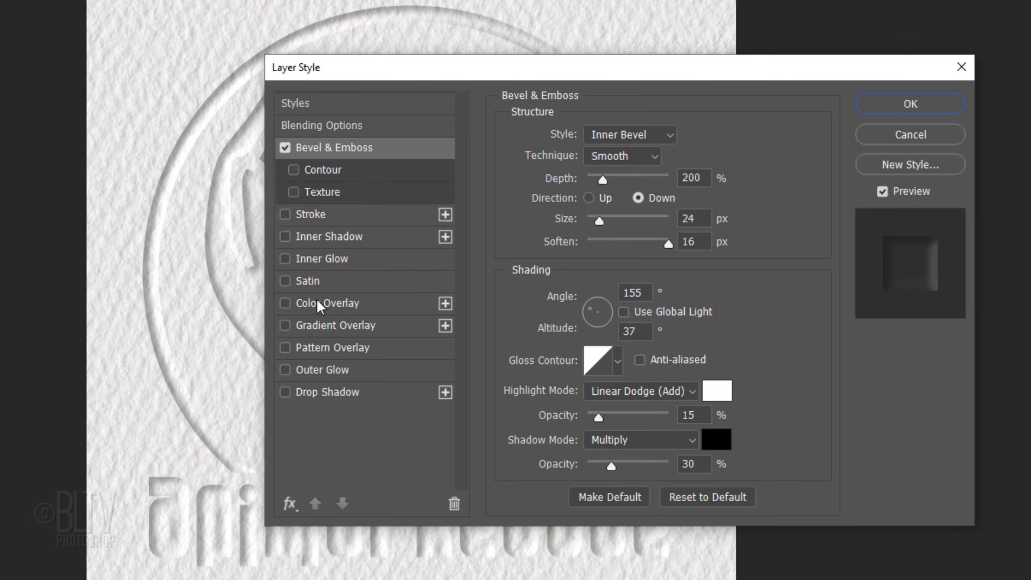
Add a Multiply drop shadow at 50% opacity, 0° angle, 20 px distance and 20 px size.
{"action": "left_click", "coordinate": [16, 311]}
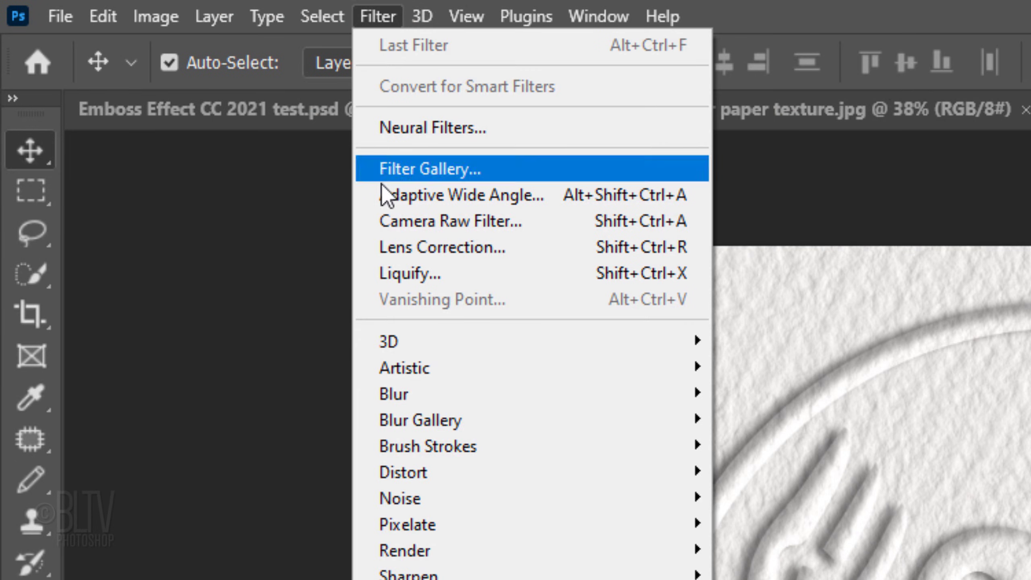
Apply a 2.0-pixel Gaussian Blur to the logo layer.
{"action": "mouse_move", "coordinate": [690, 394]}
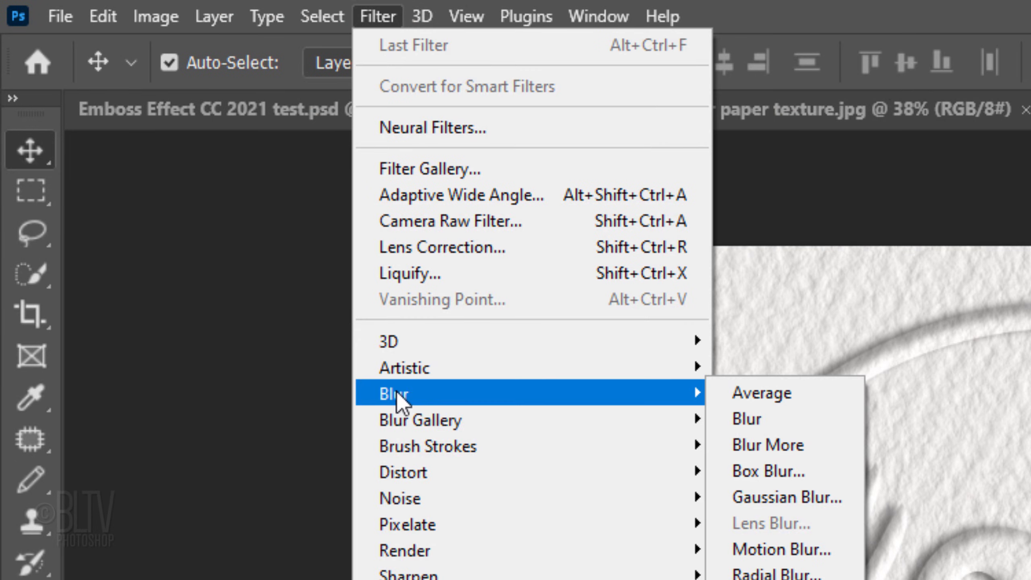
{"action": "left_click", "coordinate": [770, 498]}
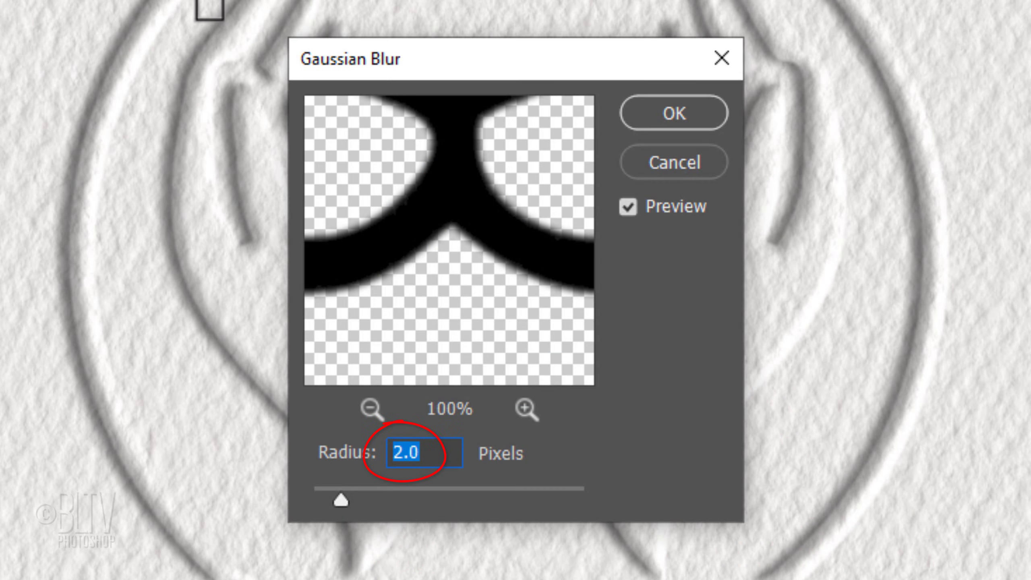
{"action": "left_click", "coordinate": [667, 112]}
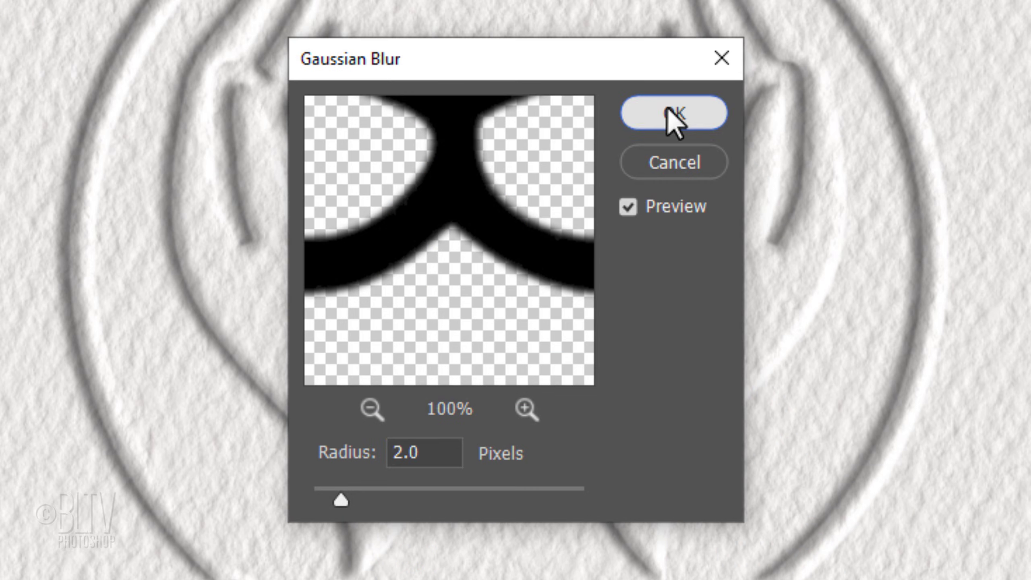